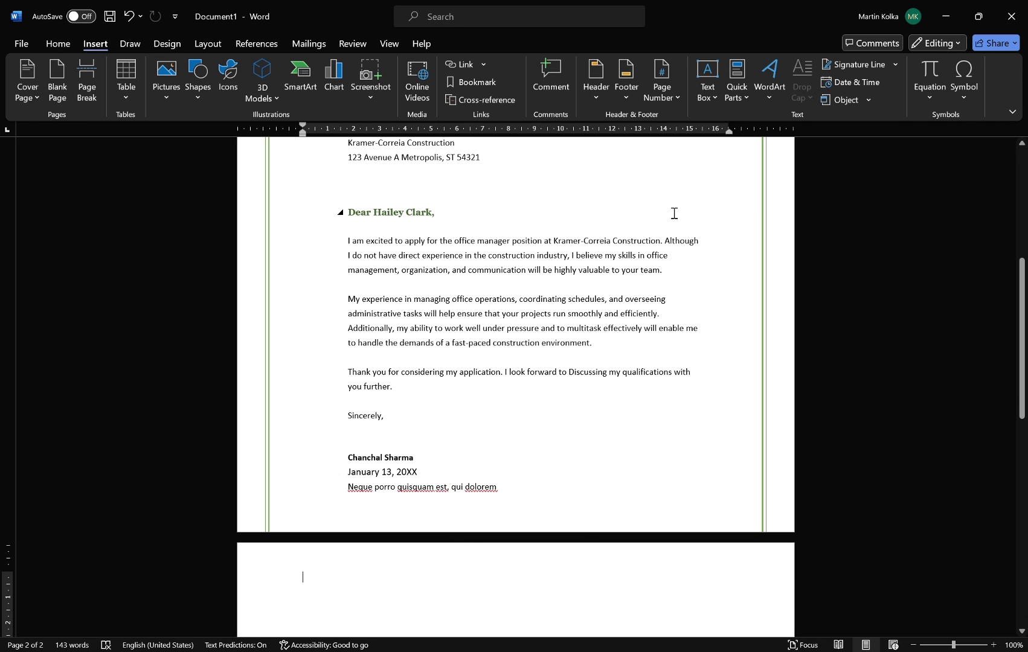
Step: Try deleting the blank second page with Backspace, then restore it
scroll(399, 480, "down", 3)
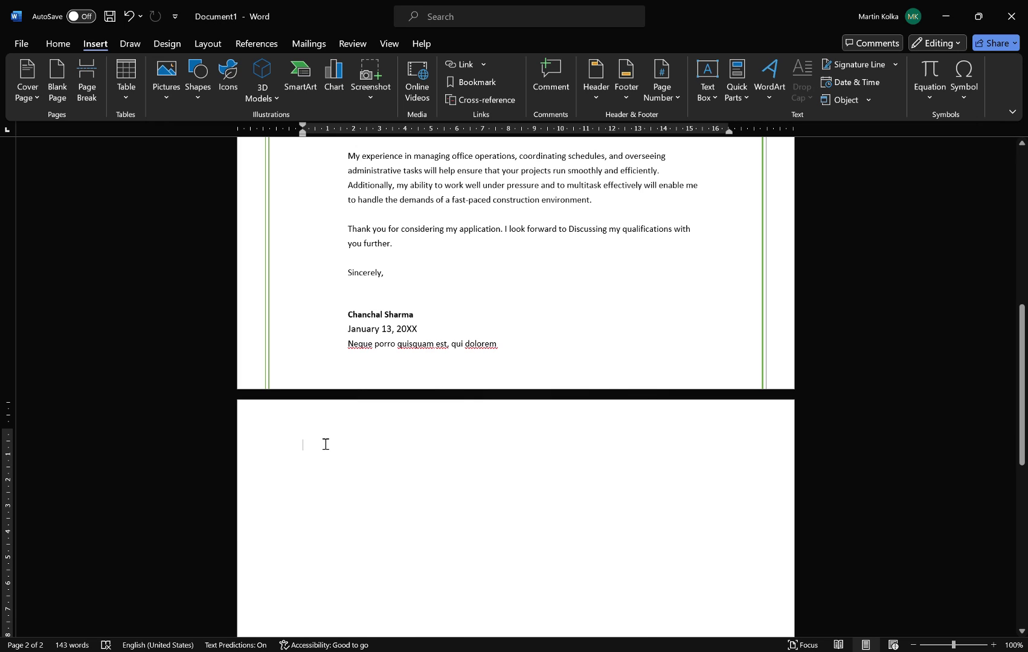
key("ctrl+z")
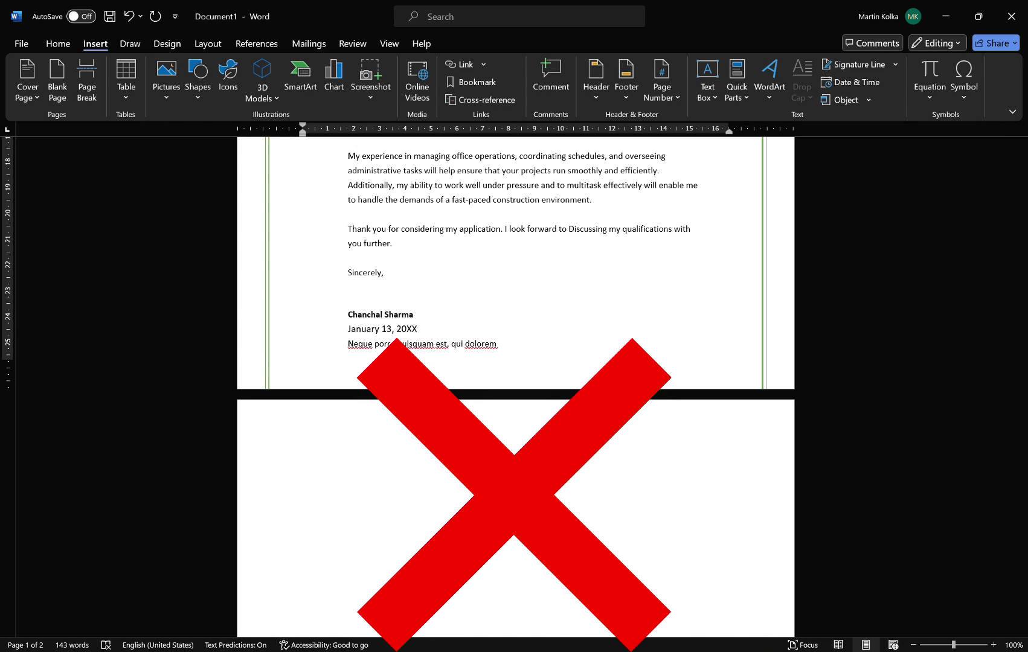
left_click(355, 429)
key("BackSpace")
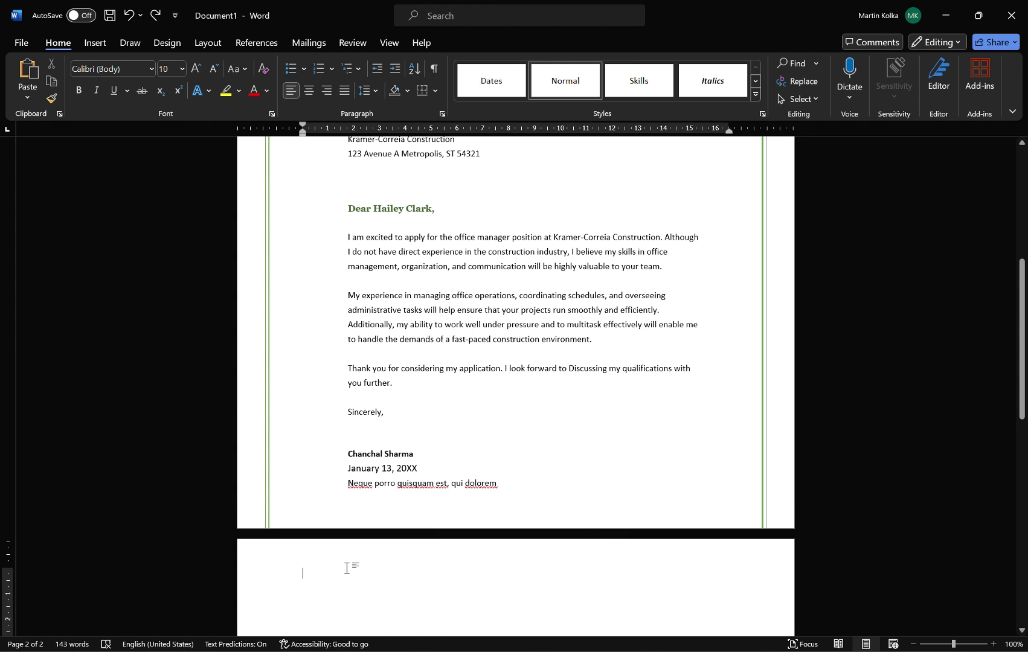
scroll(346, 567, "down", 1)
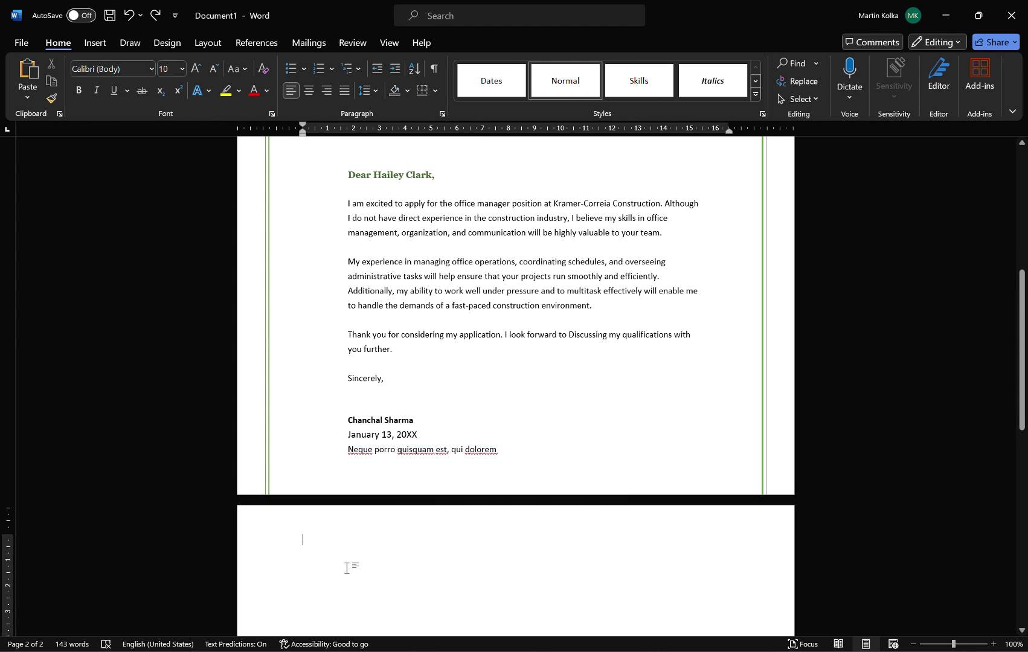
key("BackSpace")
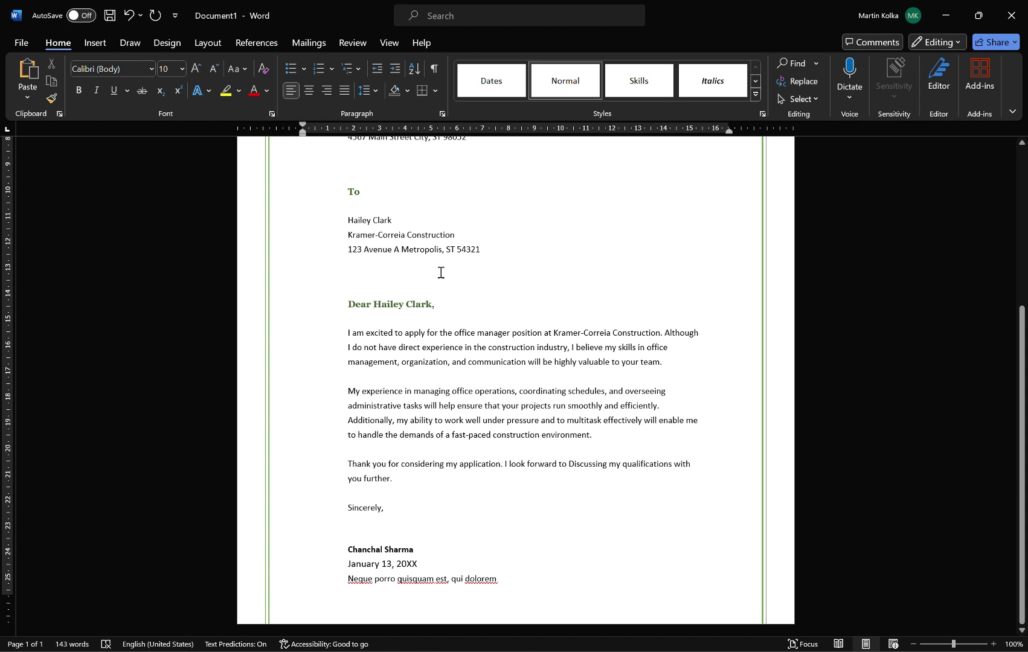
key("Return")
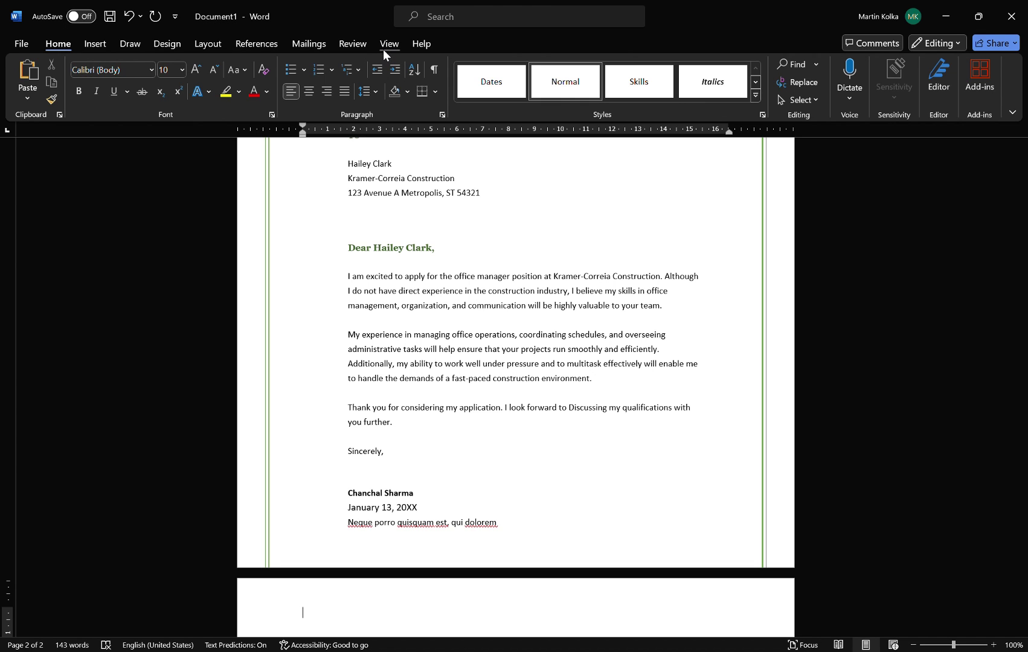
Step: Show page thumbnails in the Navigation Pane and jump to the blank page 2
left_click(388, 44)
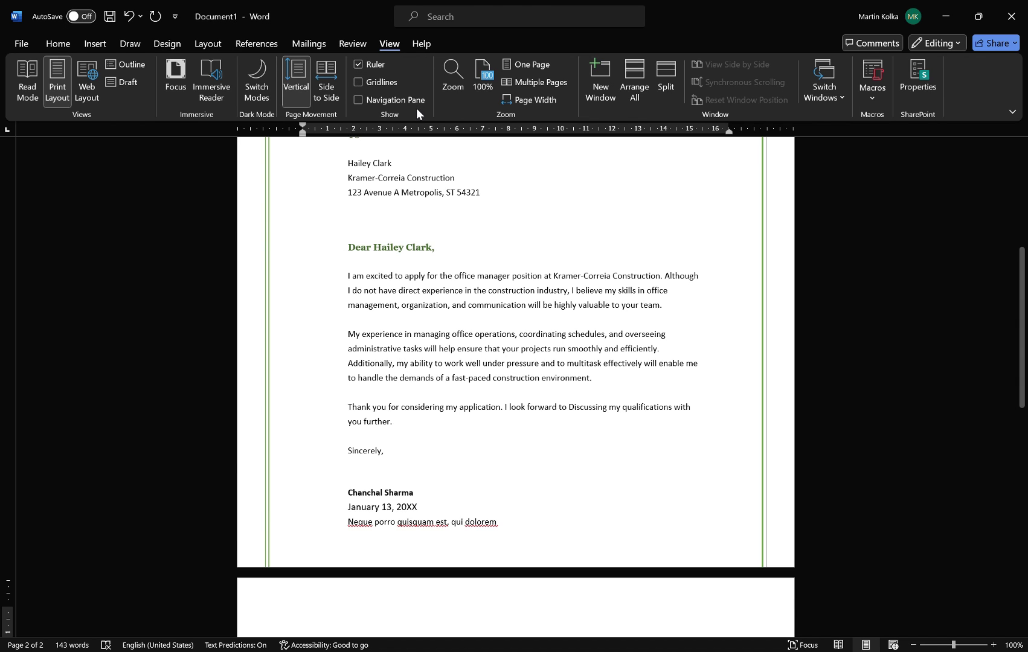
left_click(358, 99)
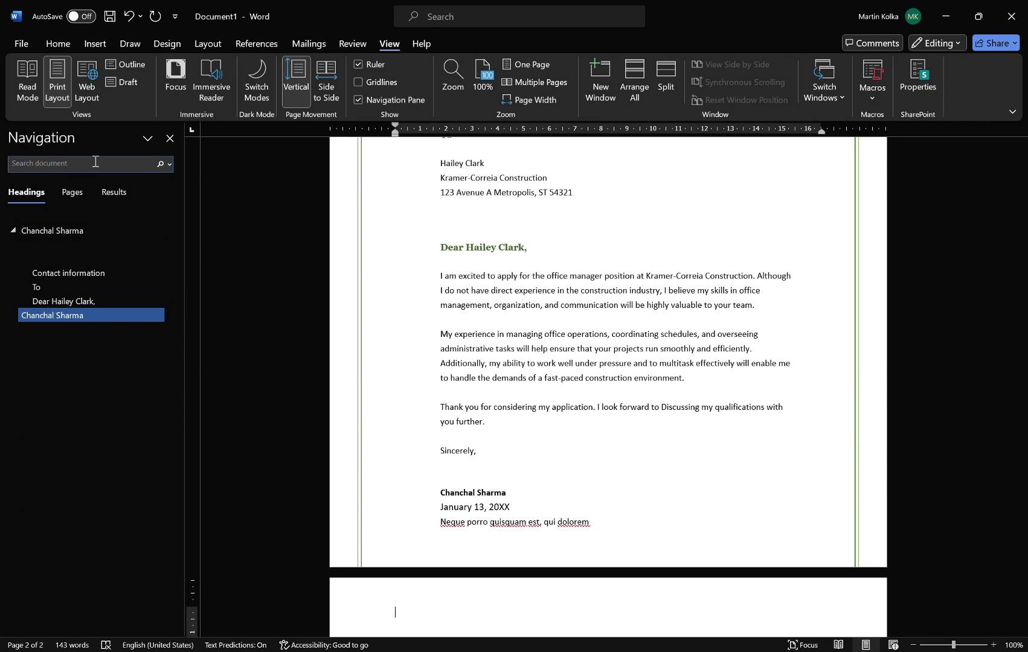
left_click(71, 198)
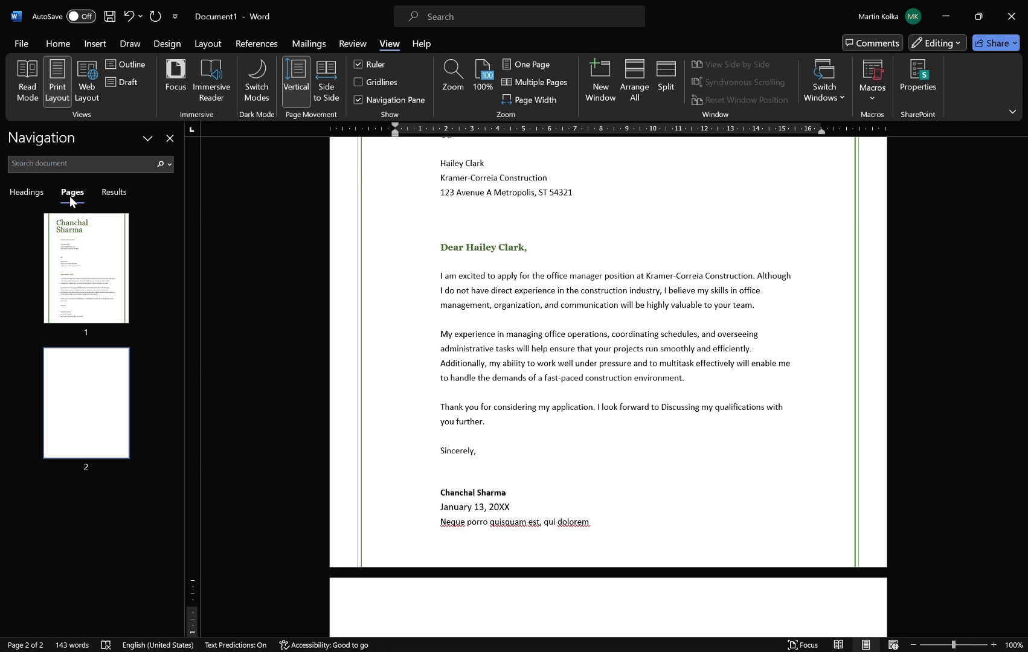
left_click(103, 264)
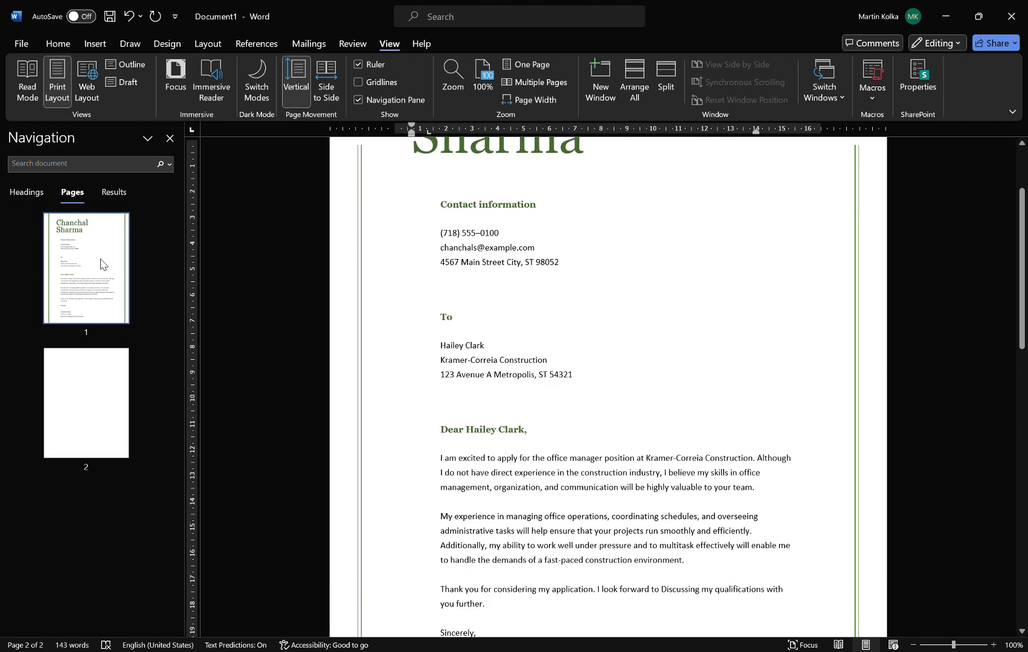
left_click(94, 376)
left_click(107, 276)
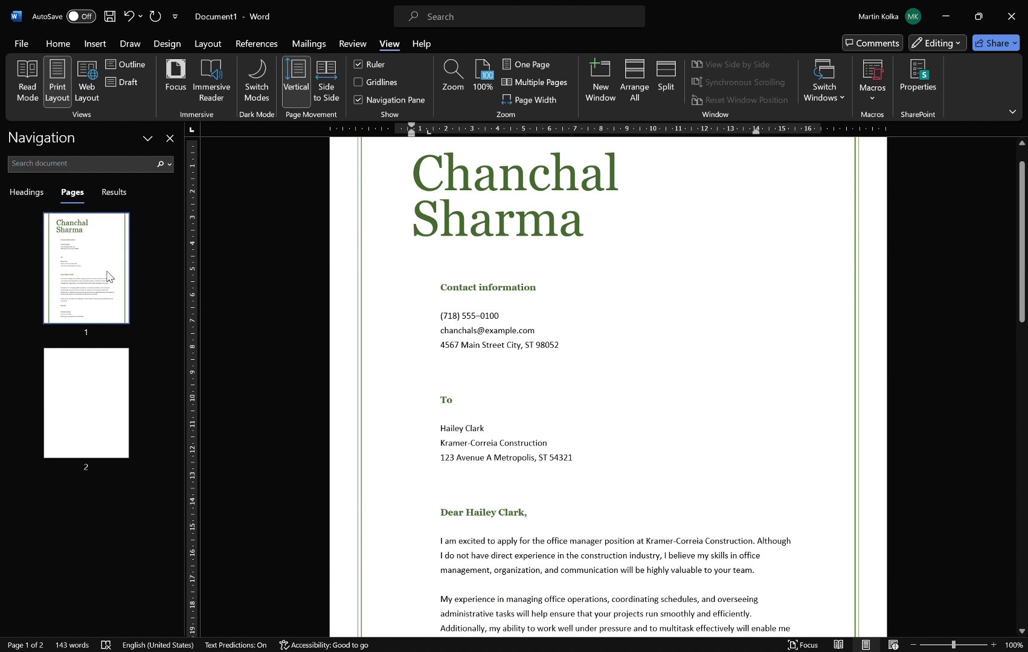
left_click(100, 423)
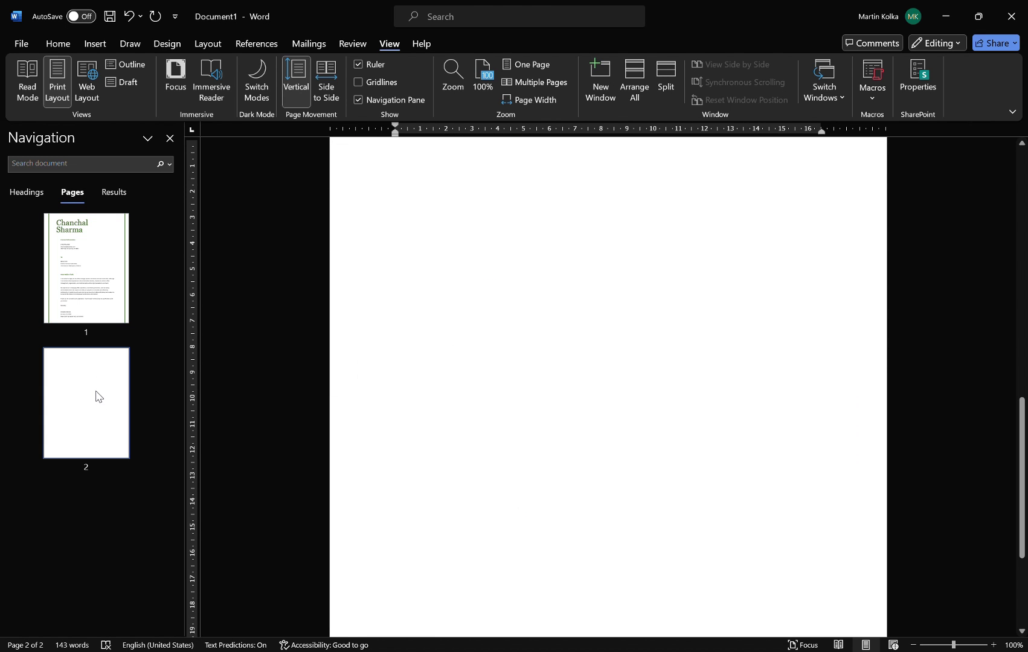
Step: Try removing the blank page with Backspace, then show paragraph marks via Ctrl+Shift+8
key("BackSpace")
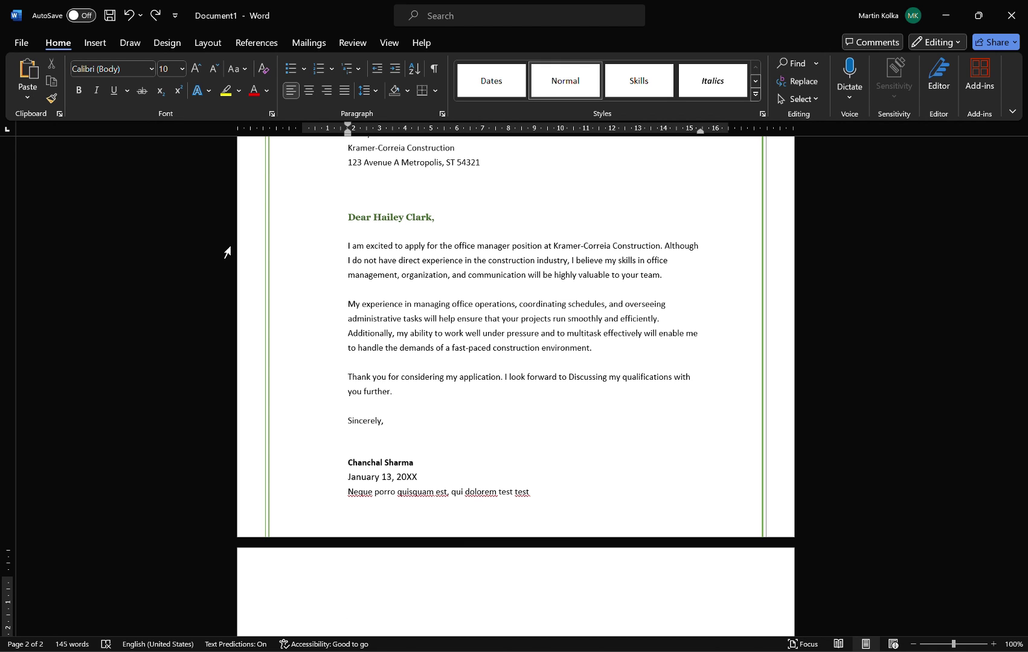
key("ctrl+shift+8")
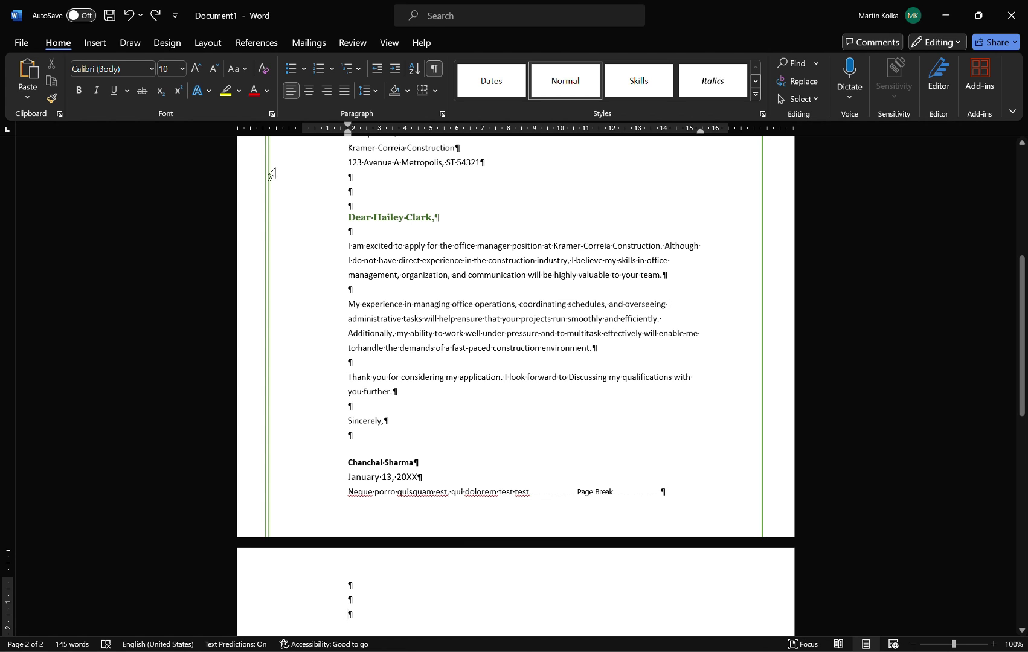
Step: Delete the three empty paragraphs on page 2, leaving only the final paragraph mark
scroll(363, 483, "down", 2)
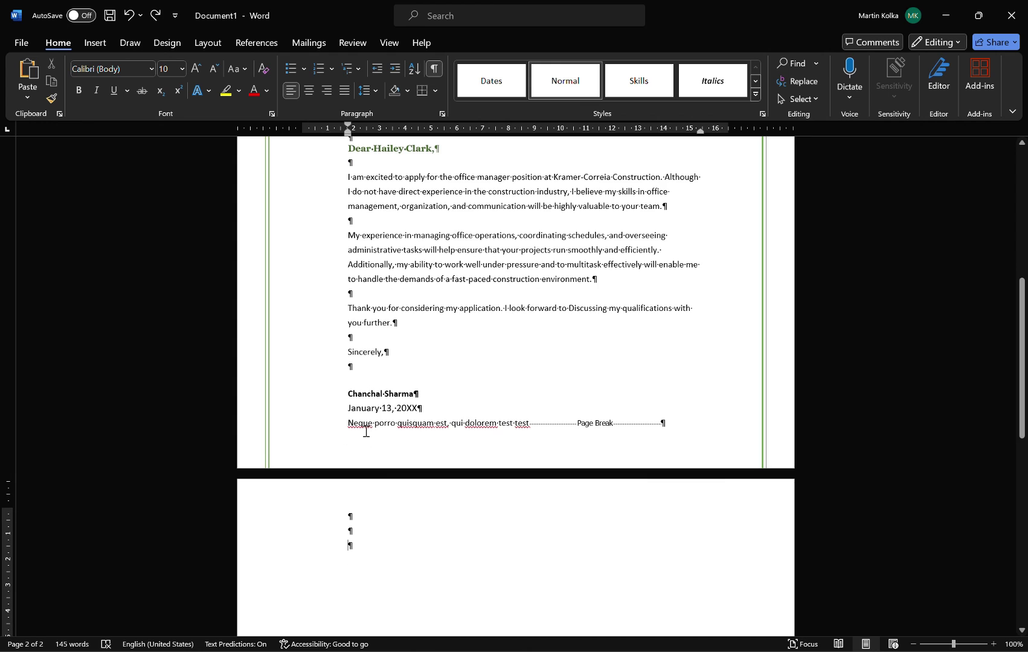
double_click(351, 547)
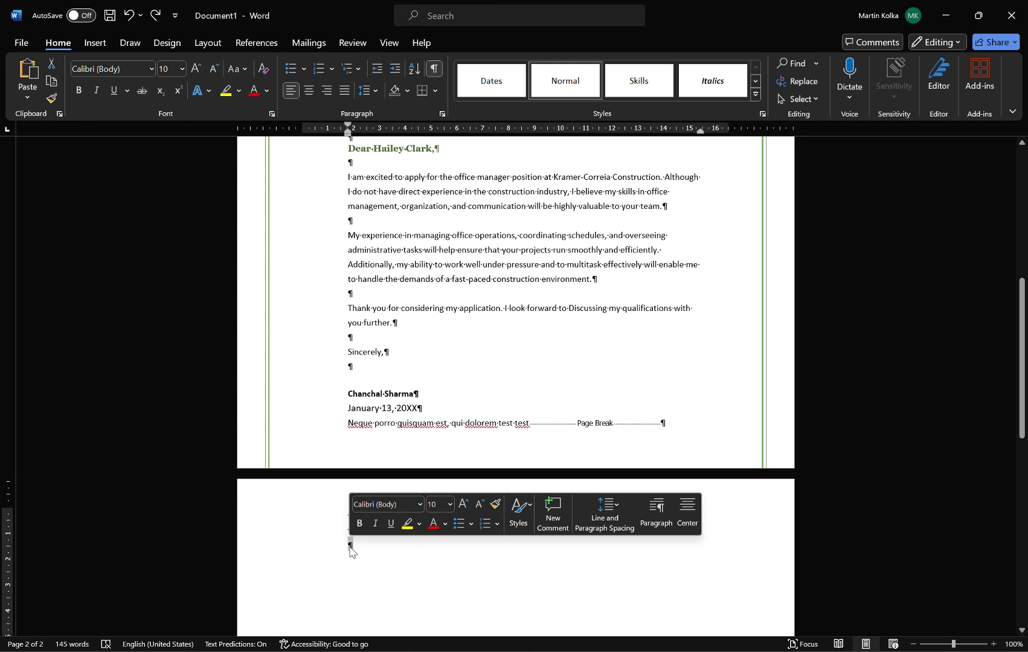
key("BackSpace")
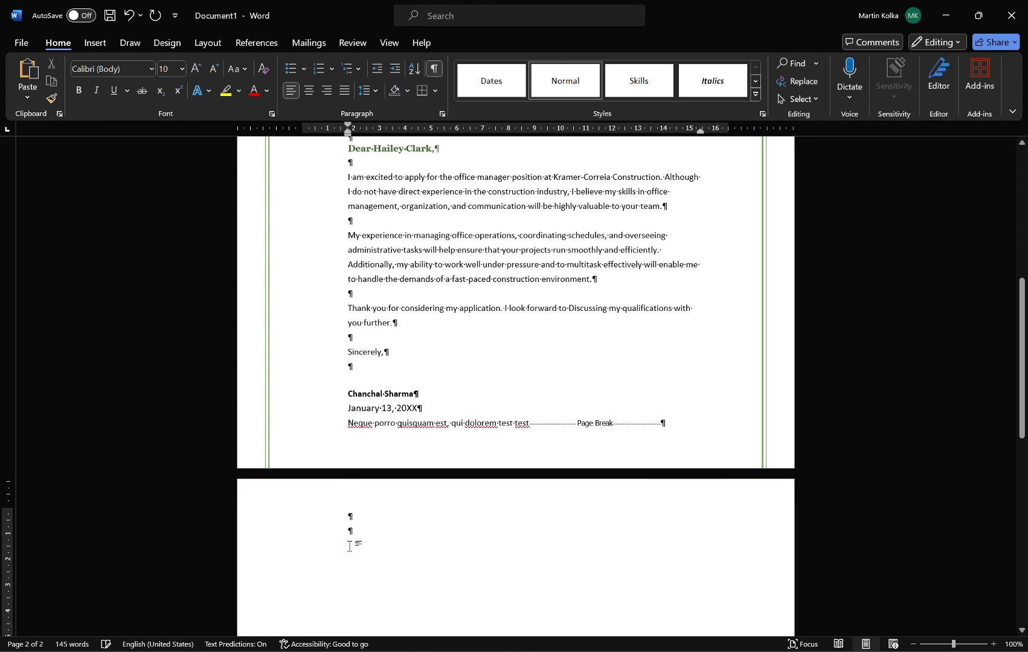
double_click(352, 531)
key("BackSpace")
double_click(353, 518)
key("BackSpace")
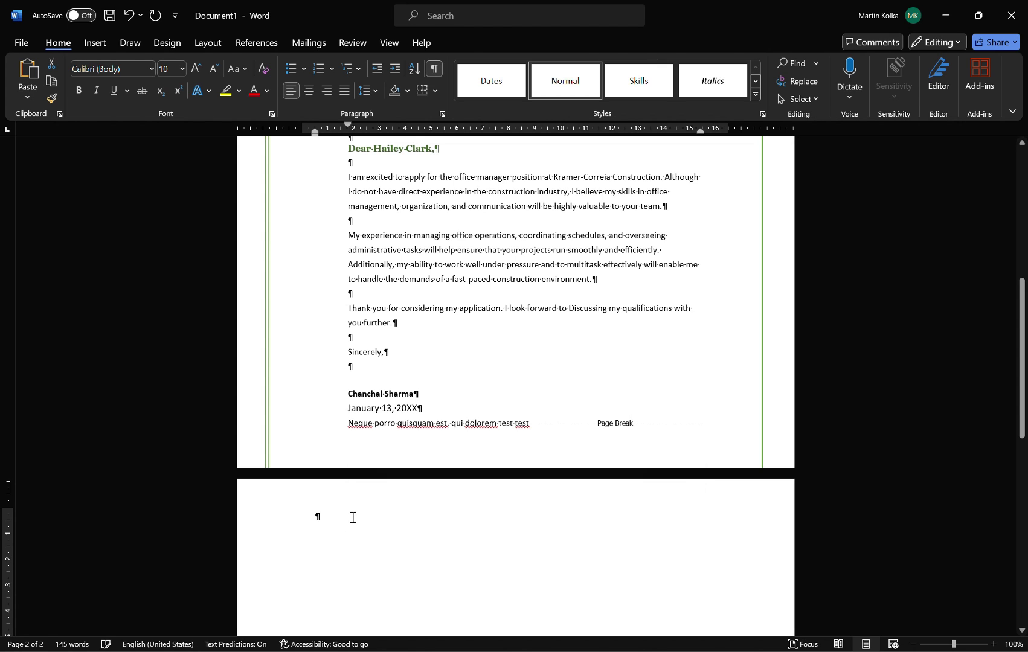
double_click(318, 518)
left_click(318, 517)
double_click(319, 516)
left_click(361, 530)
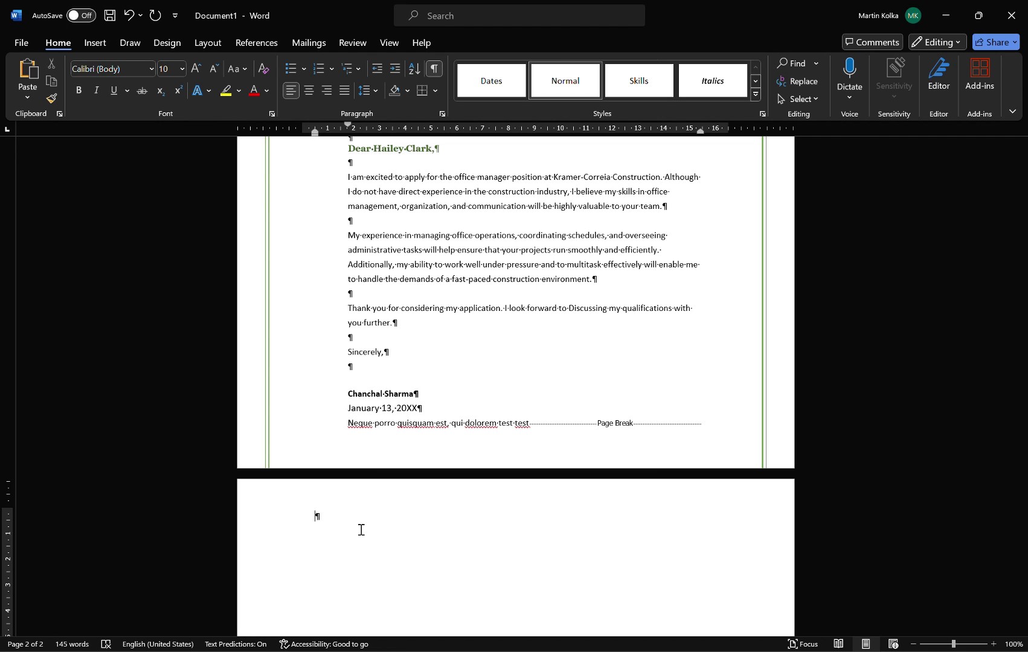
Step: Set the last paragraph mark on page 2 to a 1-point font size
double_click(317, 516)
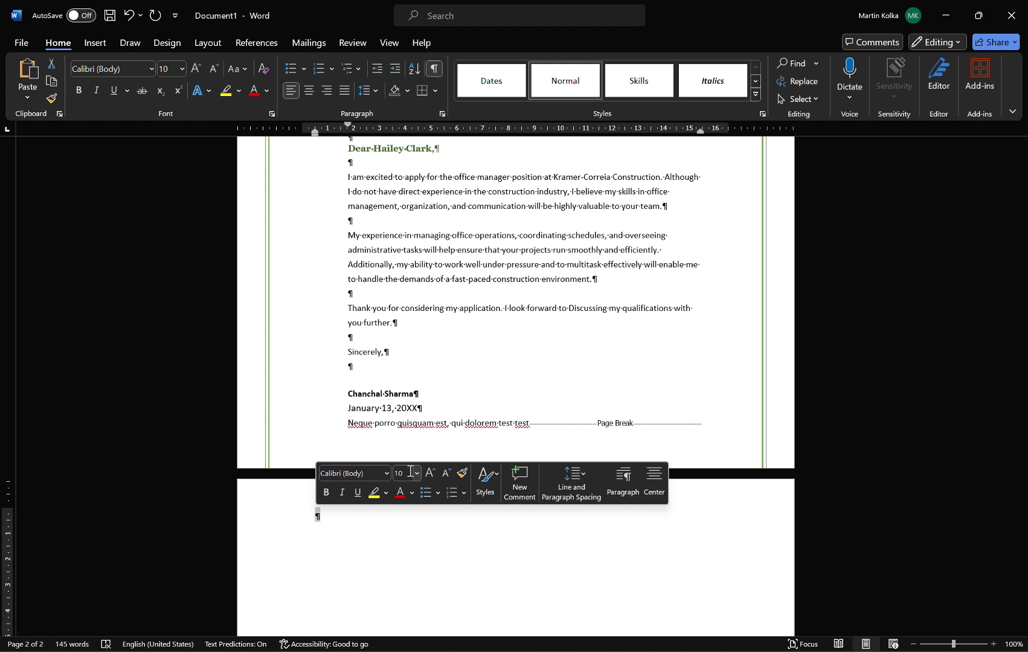
left_click(176, 68)
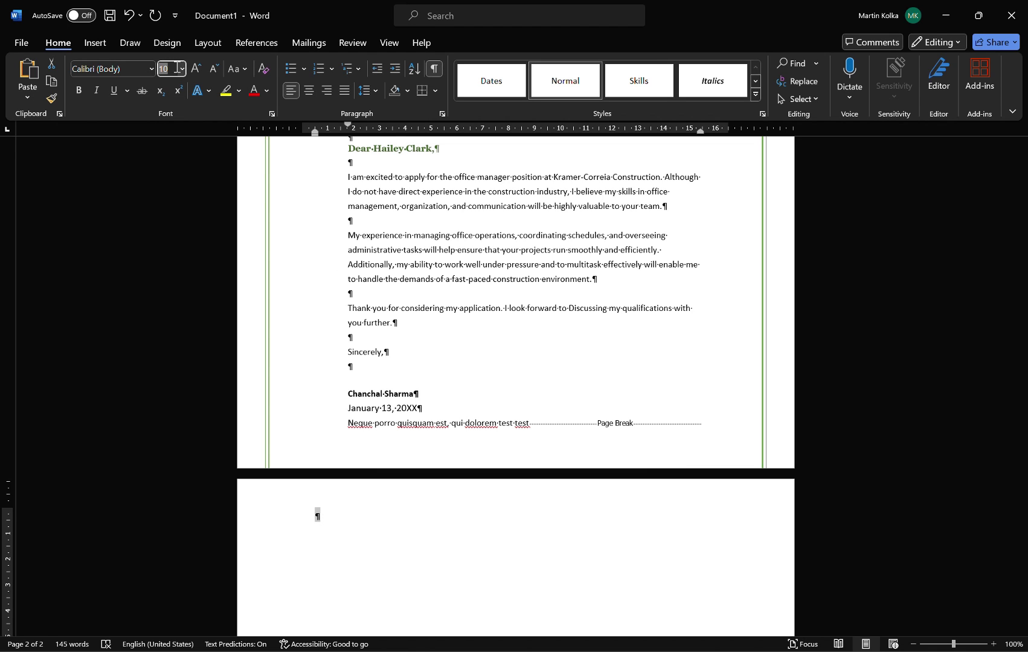
type("01")
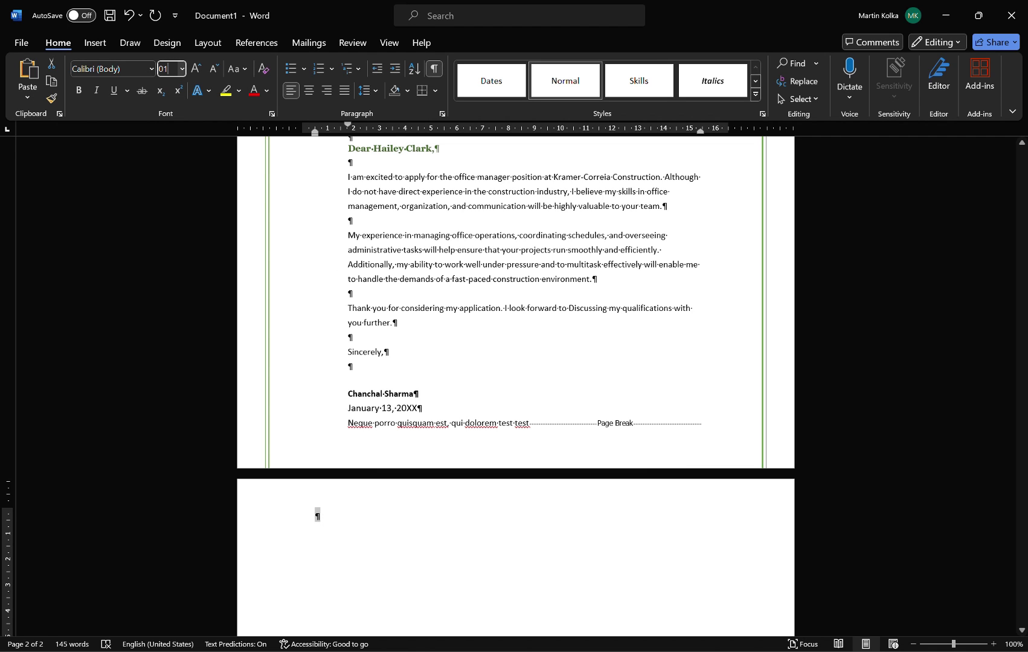
key("Return")
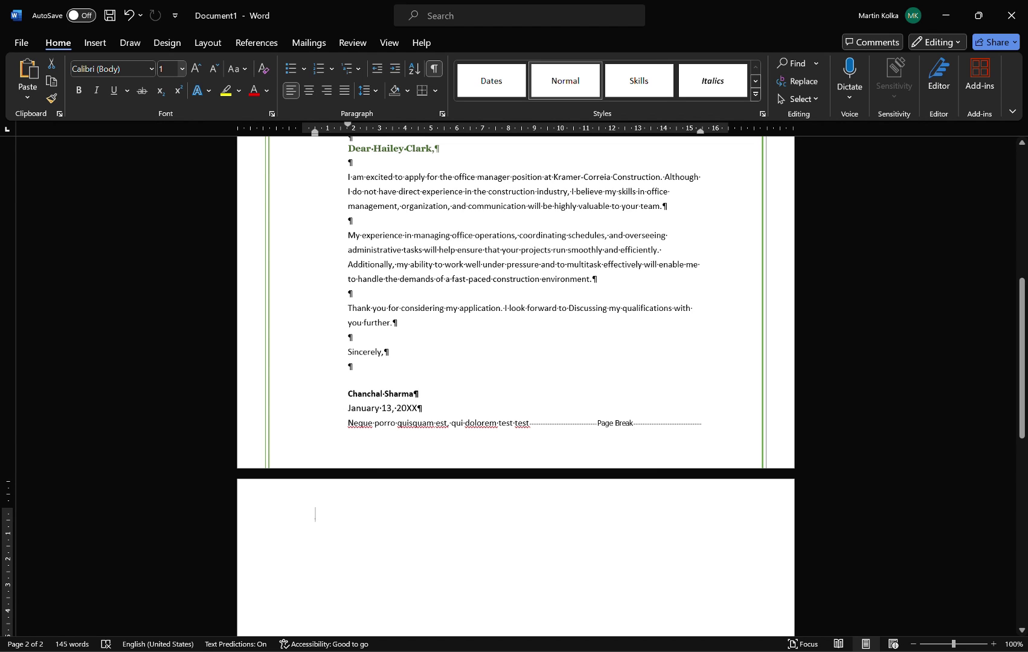